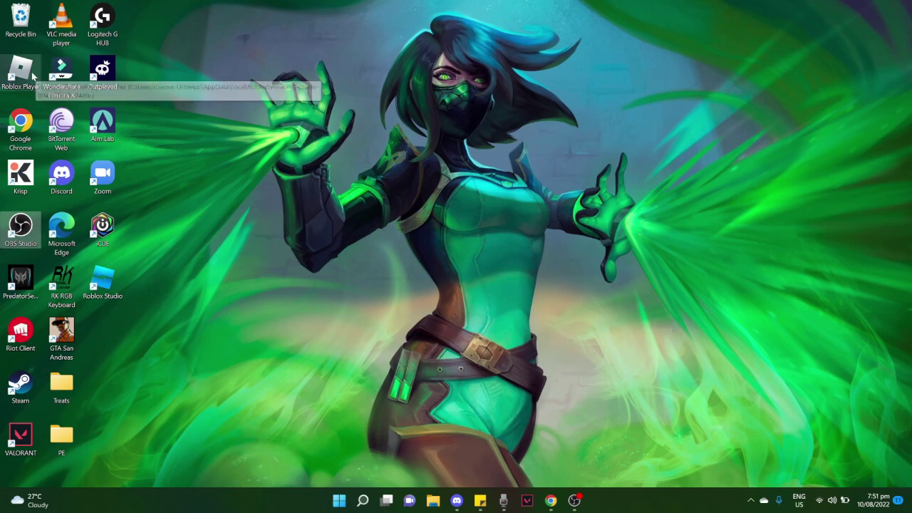
Bring Chrome forward and load roblox.com in the address bar
click(298, 174)
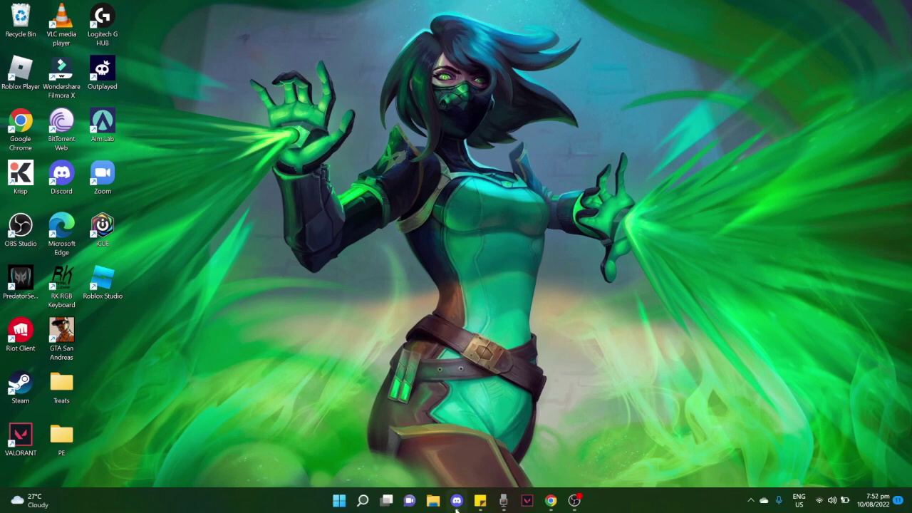
mouse_move(456, 507)
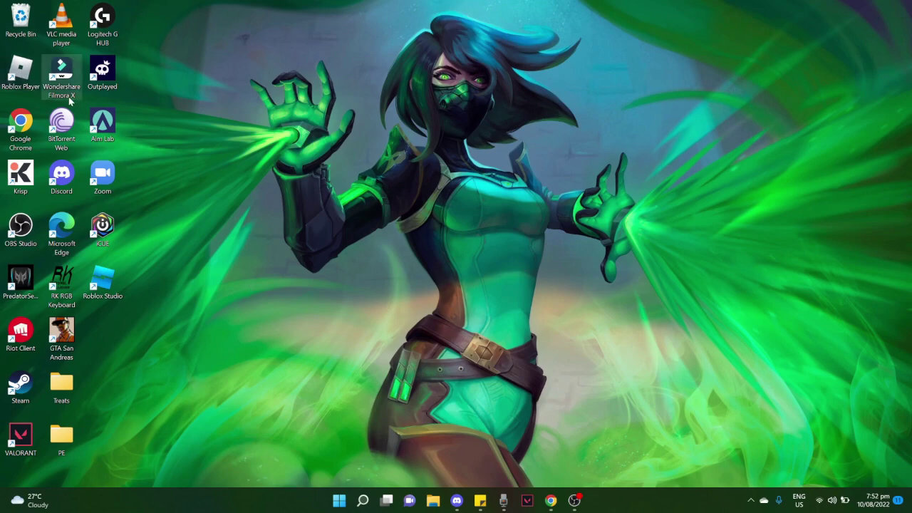
click(553, 501)
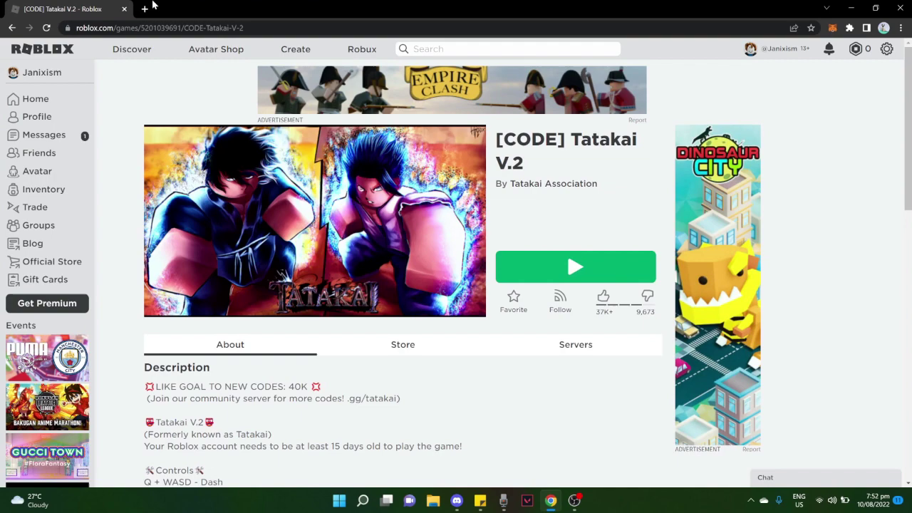
click(169, 27)
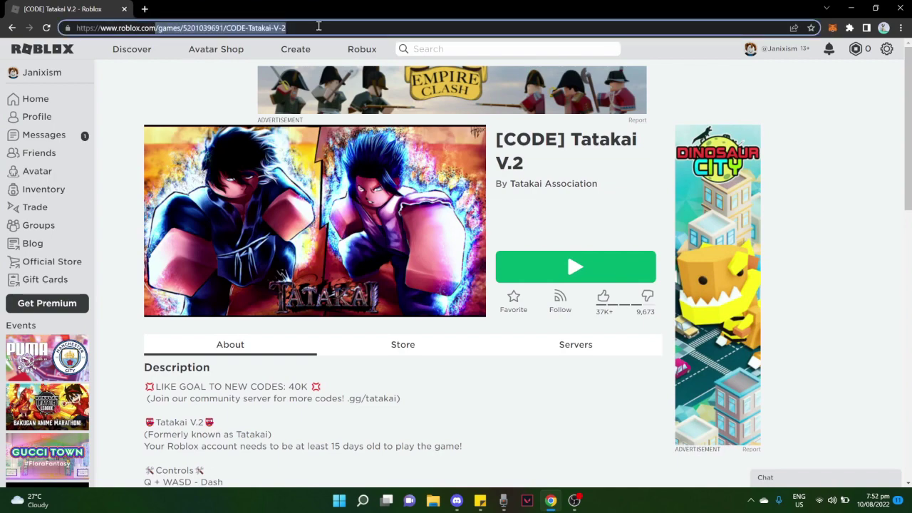
text(roblox.com)
key(Return)
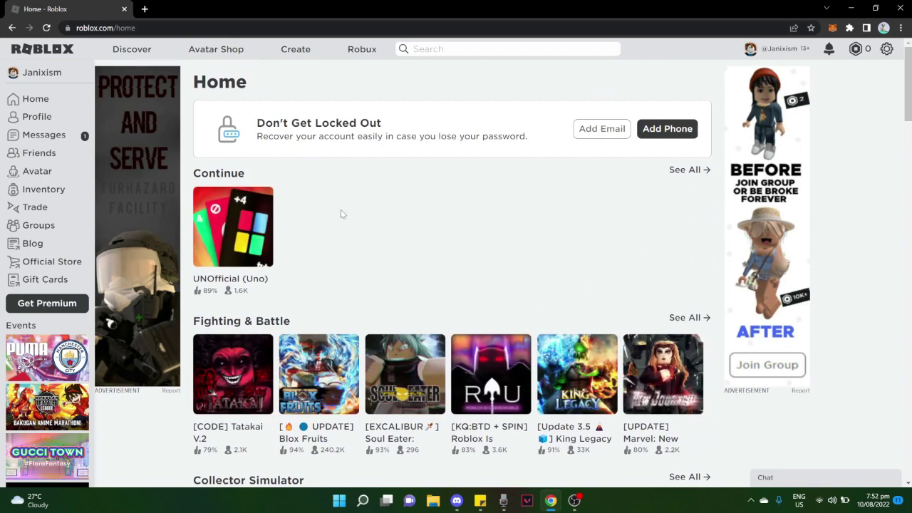
Open the [CODE] Tatakai V.2 game, press Play, and cancel the Open Roblox prompt
scroll(397, 256, down, 2)
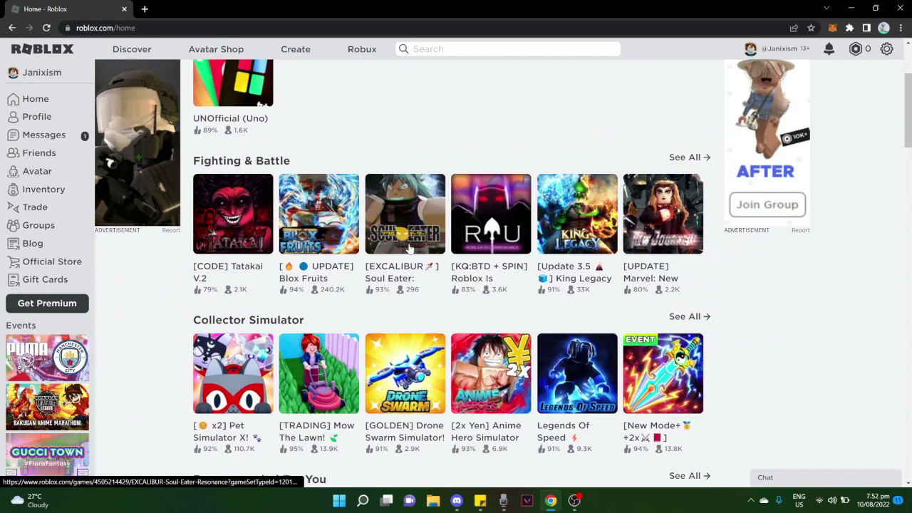
click(233, 214)
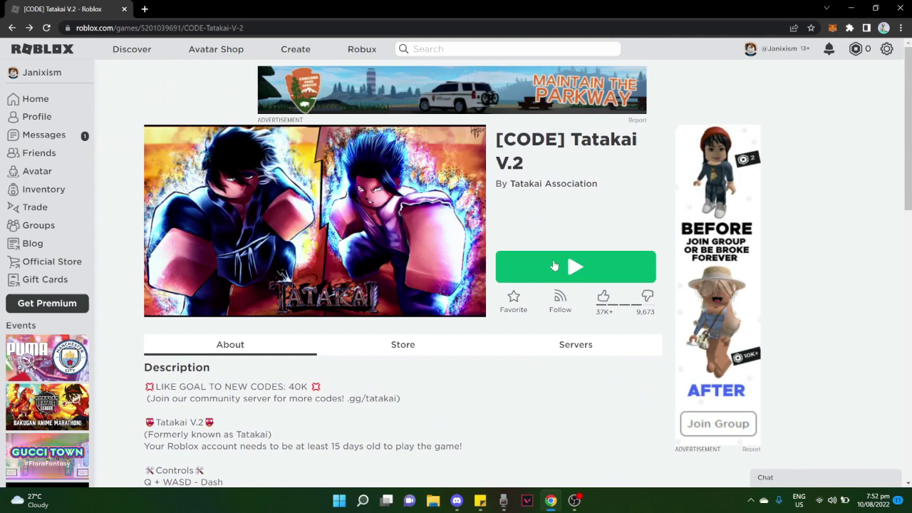
click(555, 265)
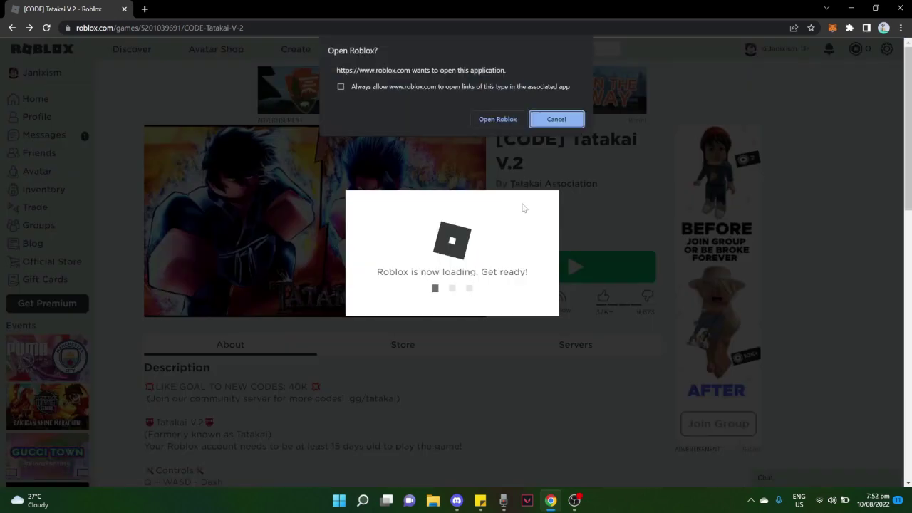
click(557, 119)
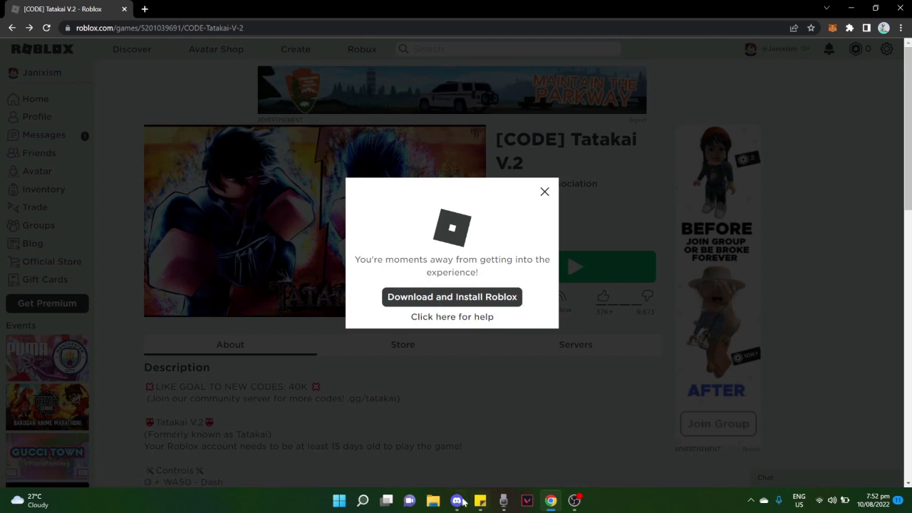
click(434, 501)
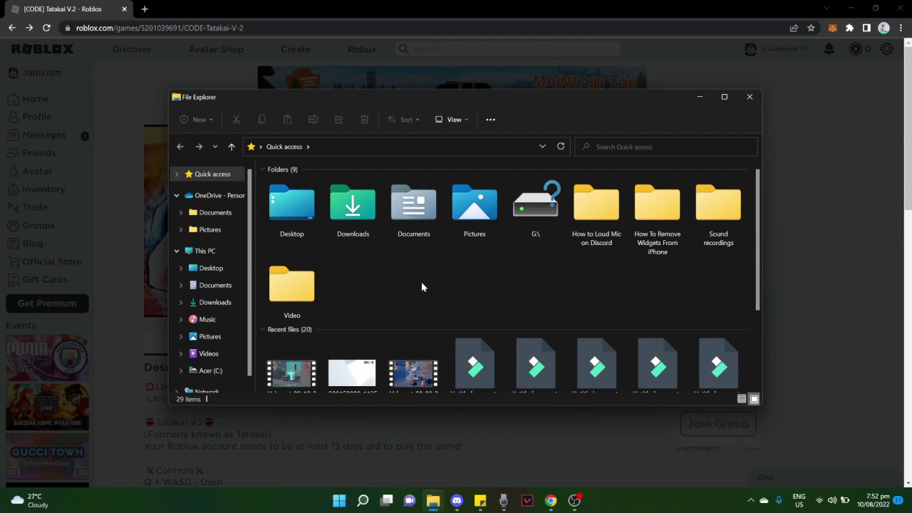
double_click(362, 218)
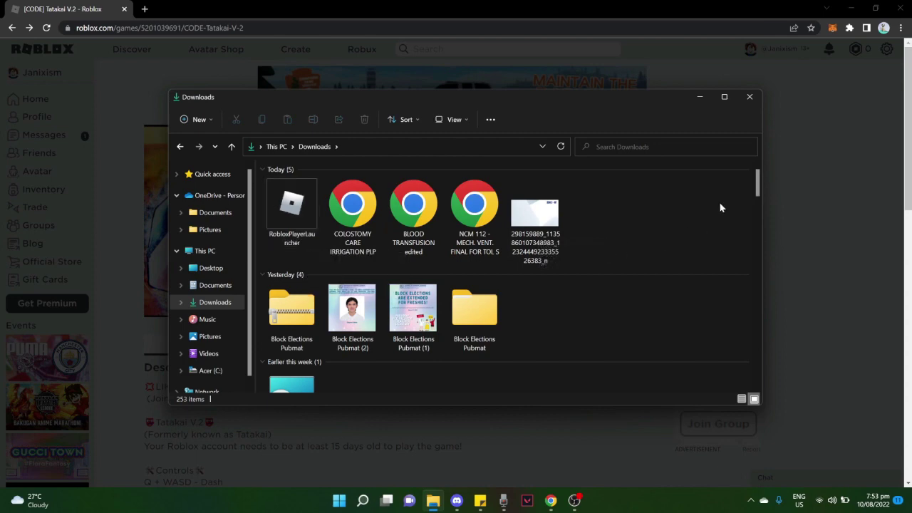
click(749, 98)
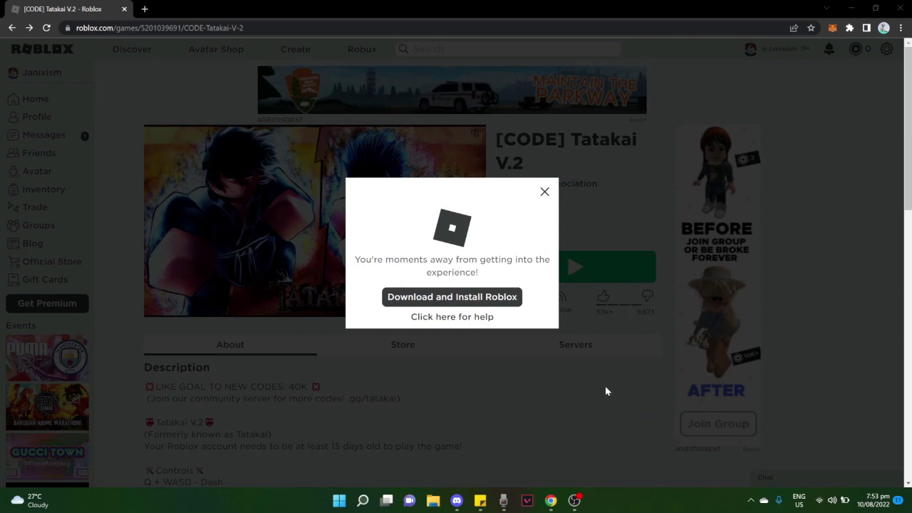
Bring Discord forward and open User Settings, scrolling the sidebar toward Activity Settings
click(457, 501)
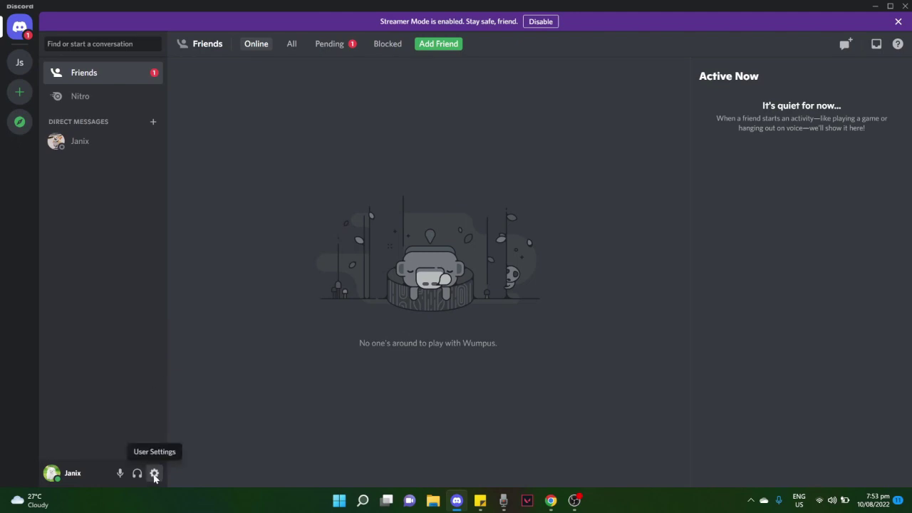
click(155, 475)
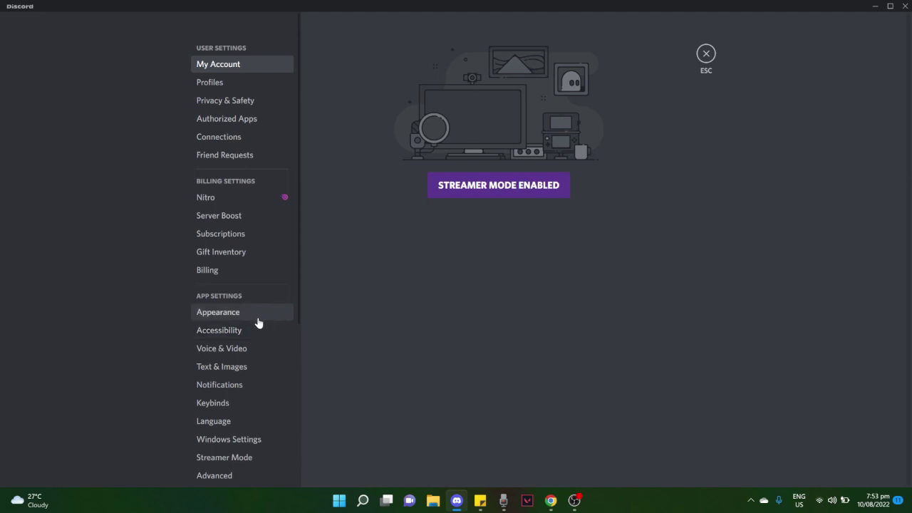
scroll(261, 324, down, 1)
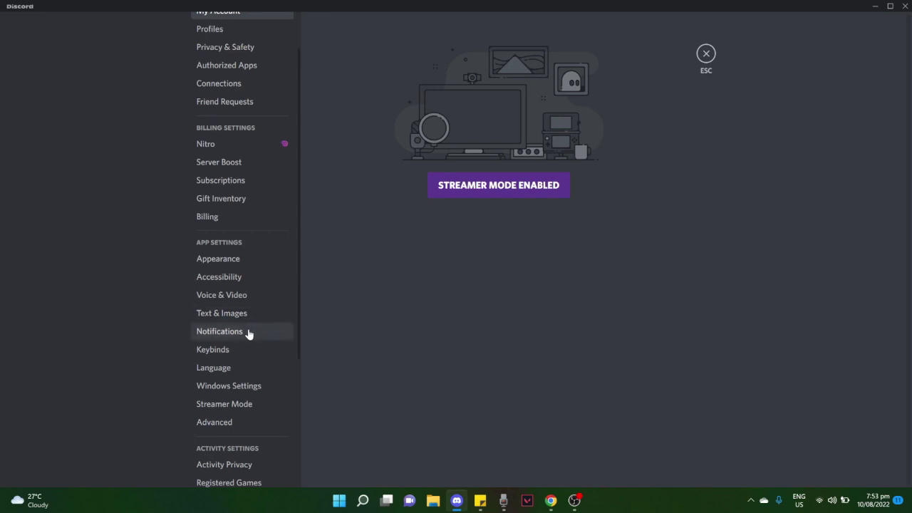
scroll(254, 332, down, 3)
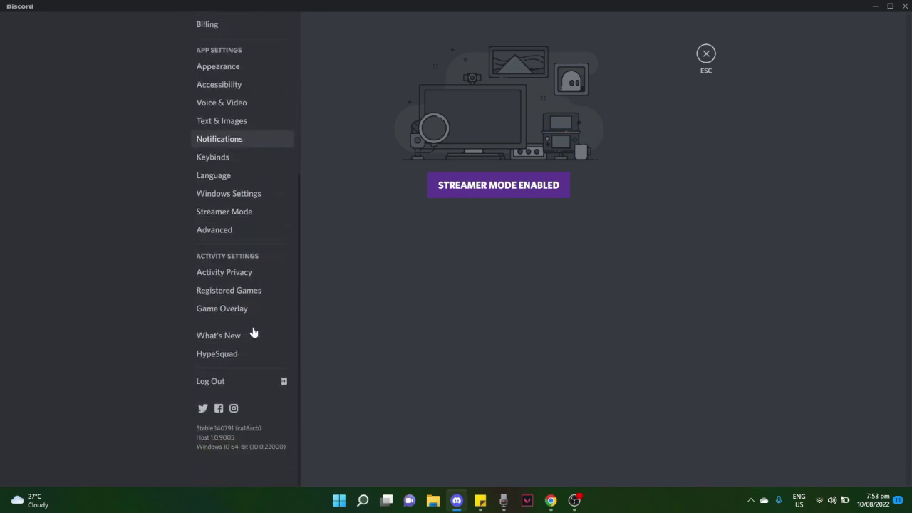
click(705, 55)
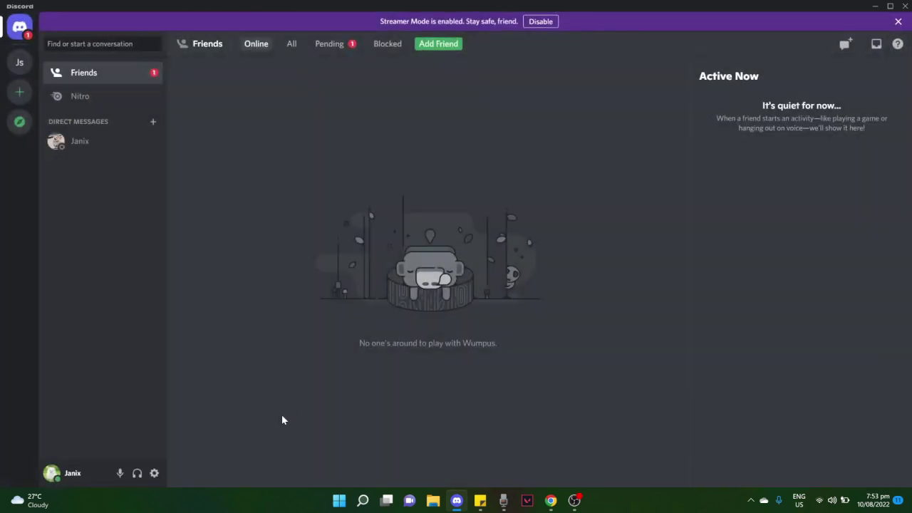
click(154, 473)
scroll(255, 360, down, 3)
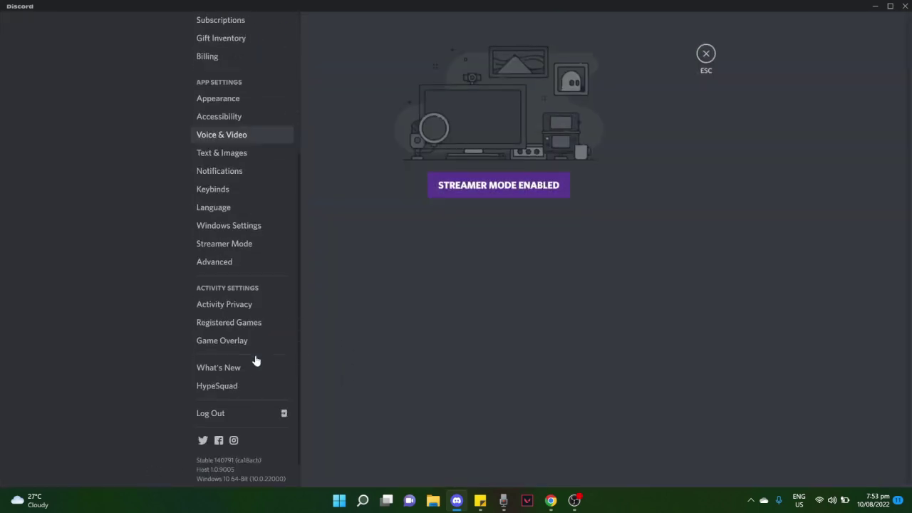
scroll(255, 360, down, 1)
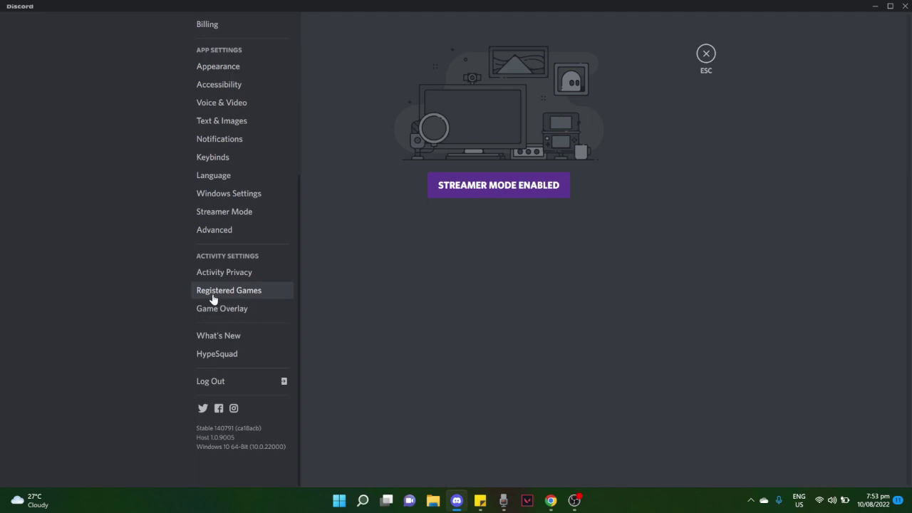
Open Registered Games and try adding a game by searching 'robx', then cancel with no results
click(241, 296)
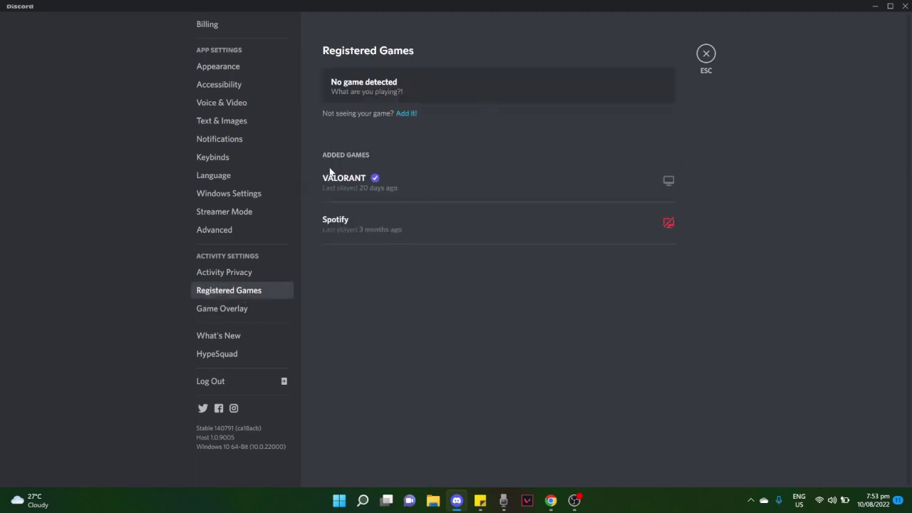
click(408, 115)
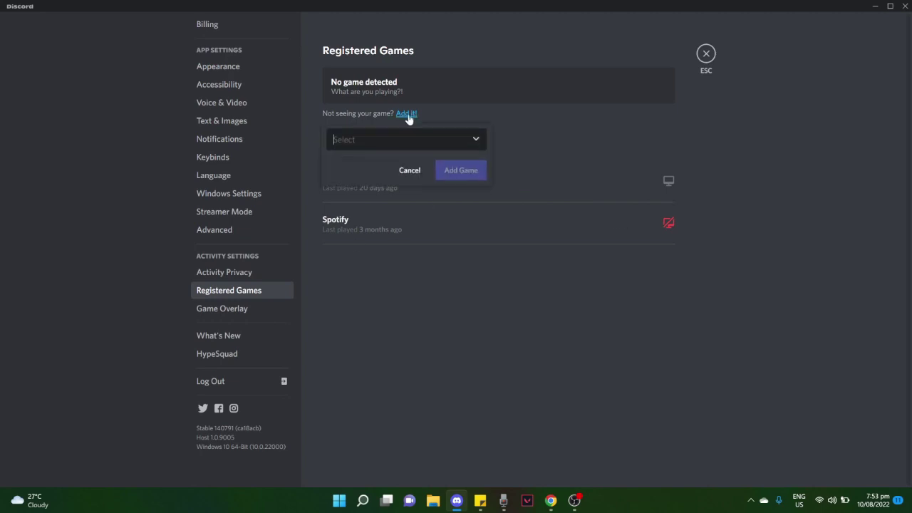
click(478, 139)
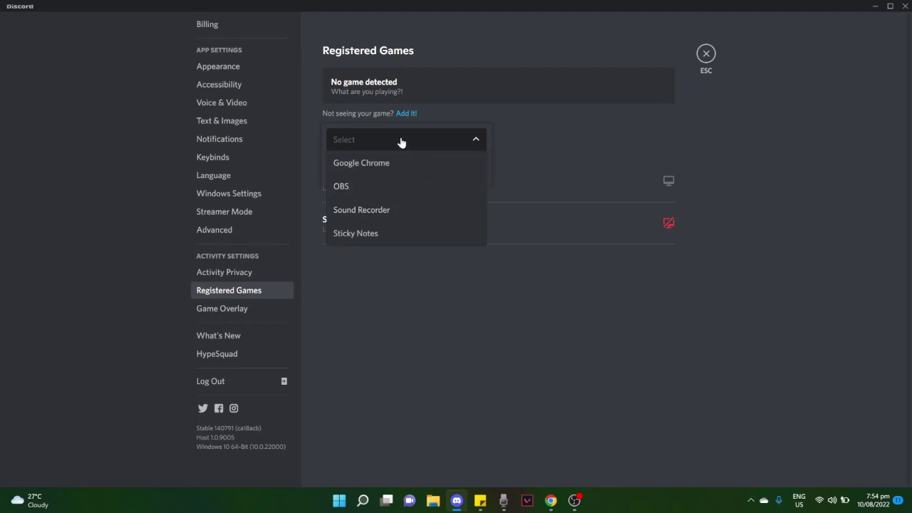
text(rob)
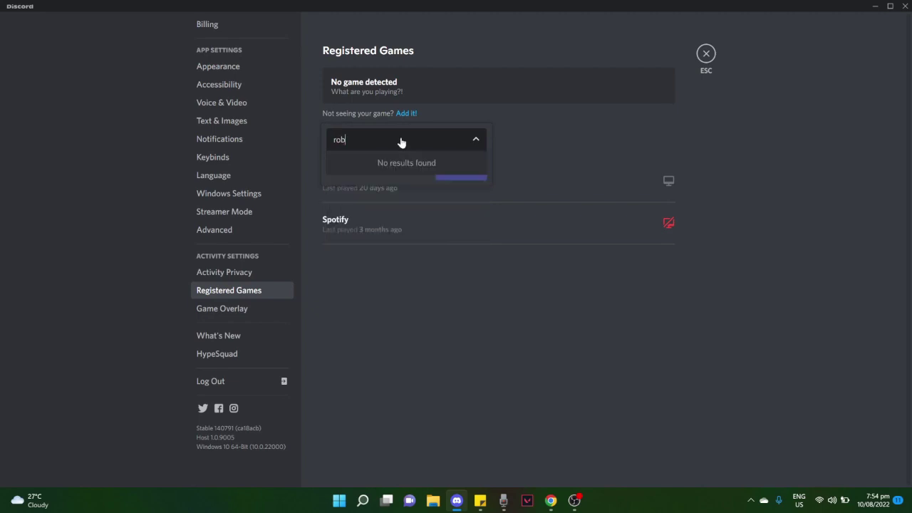
text(x)
click(582, 125)
click(580, 135)
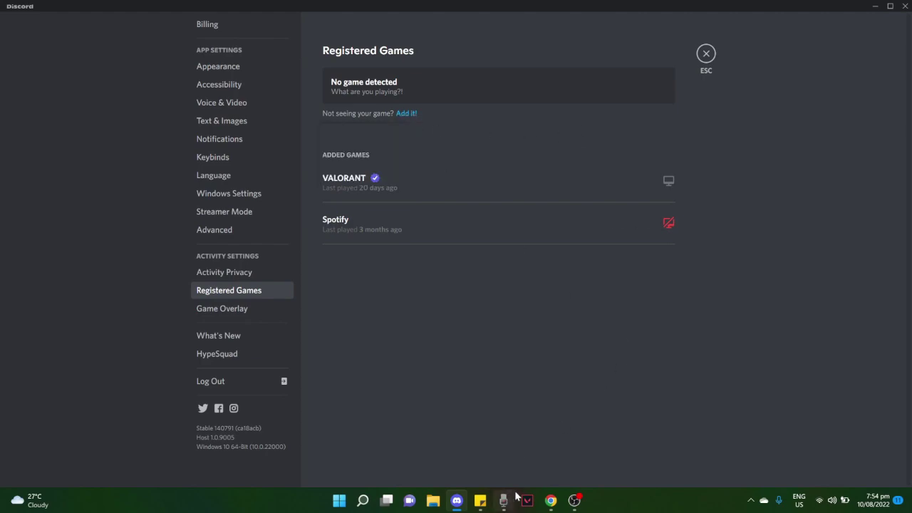
In Chrome, dismiss the install prompt and relaunch Tatakai V.2, allowing Open Roblox, then return to Discord
click(551, 500)
click(545, 193)
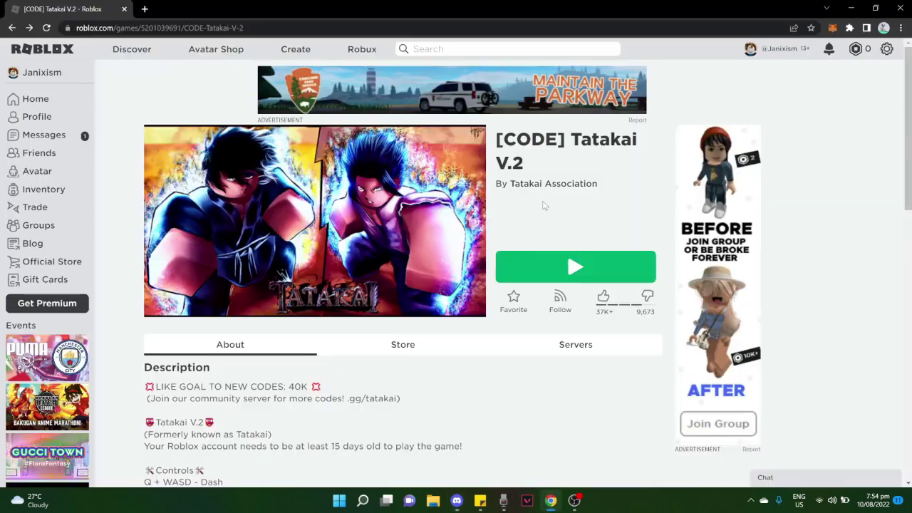
click(546, 261)
click(497, 118)
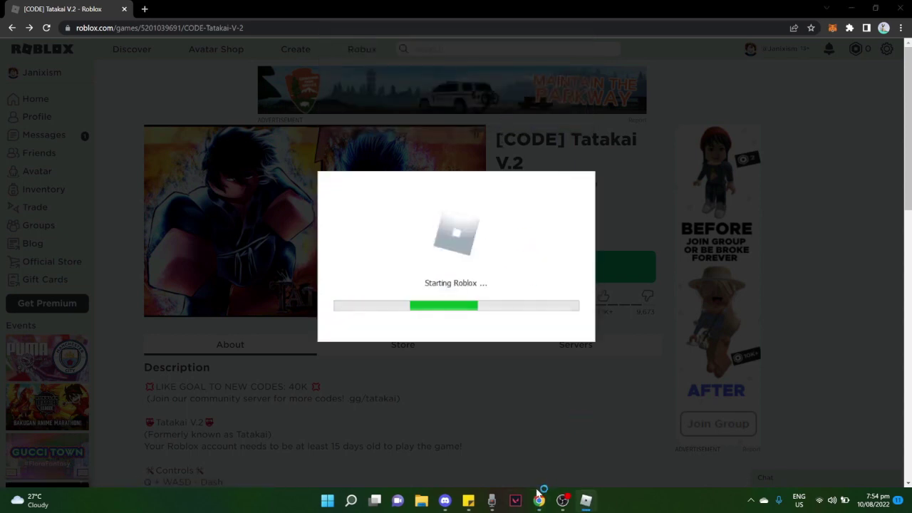
click(443, 502)
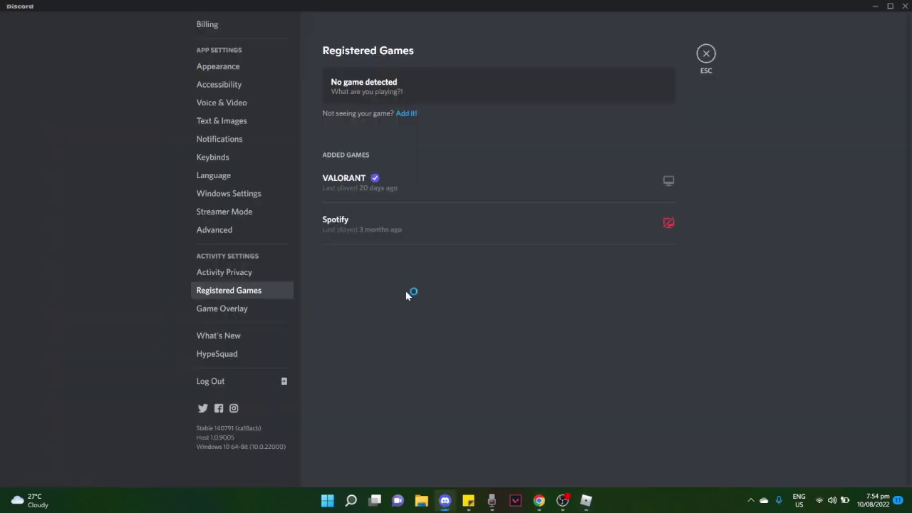
Add Roblox from the detectable programs list as a registered game and switch its overlay on
click(405, 114)
click(408, 140)
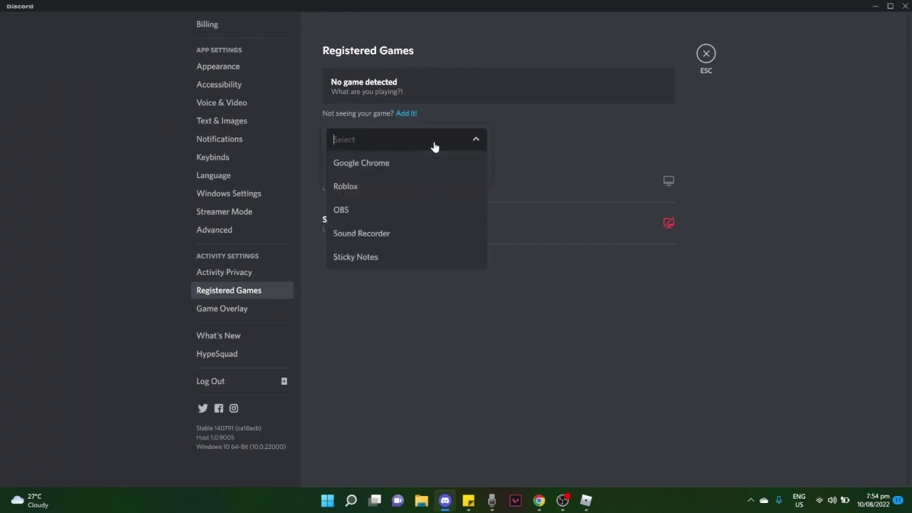
click(348, 186)
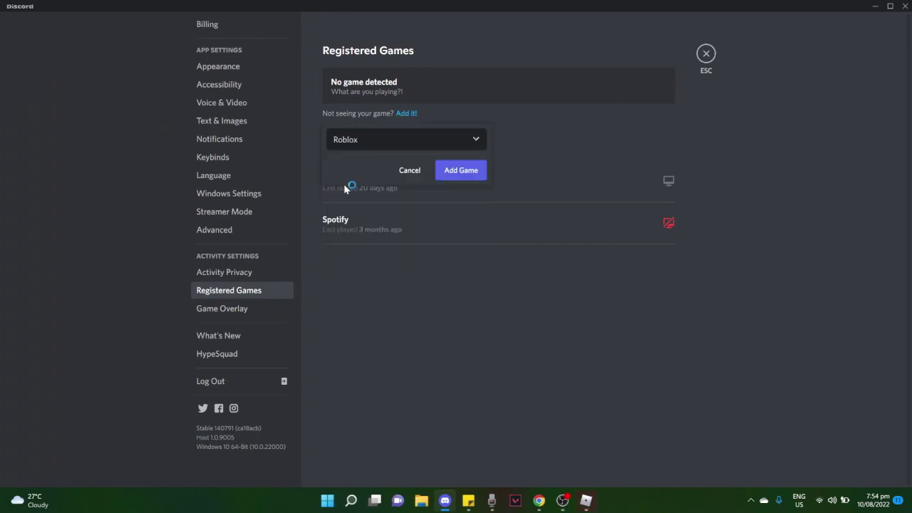
click(460, 171)
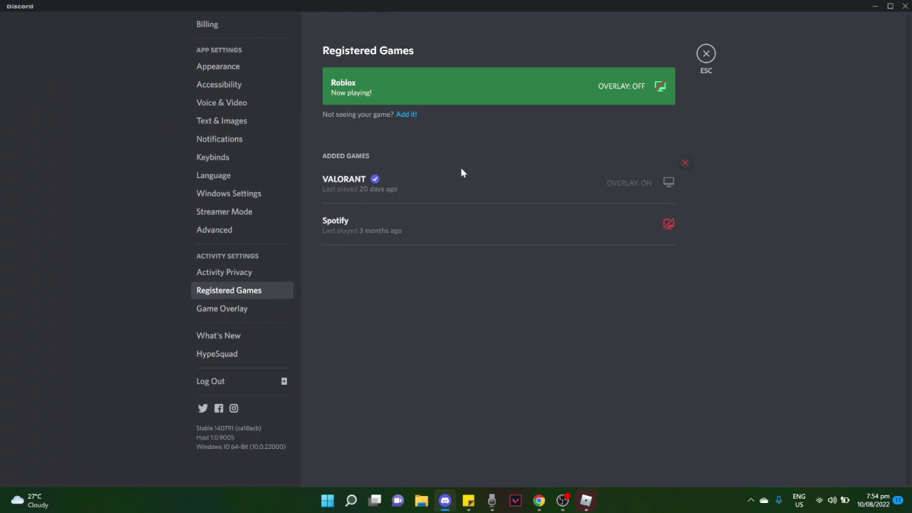
click(670, 184)
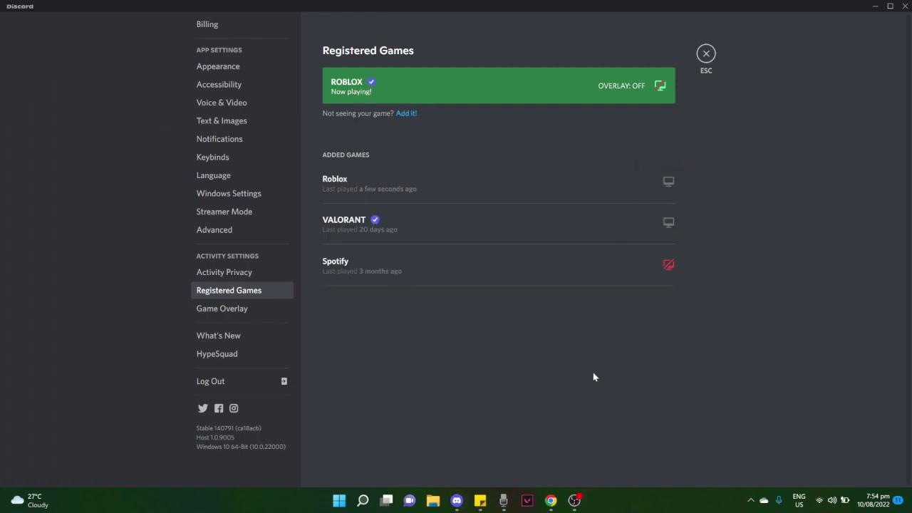
Close User Settings so the Friends page shows ROBLOX as the current activity
click(706, 54)
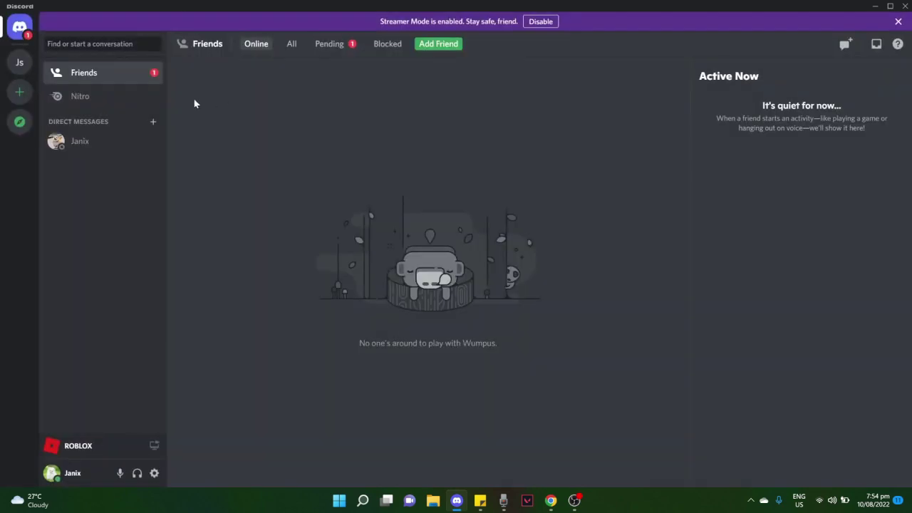